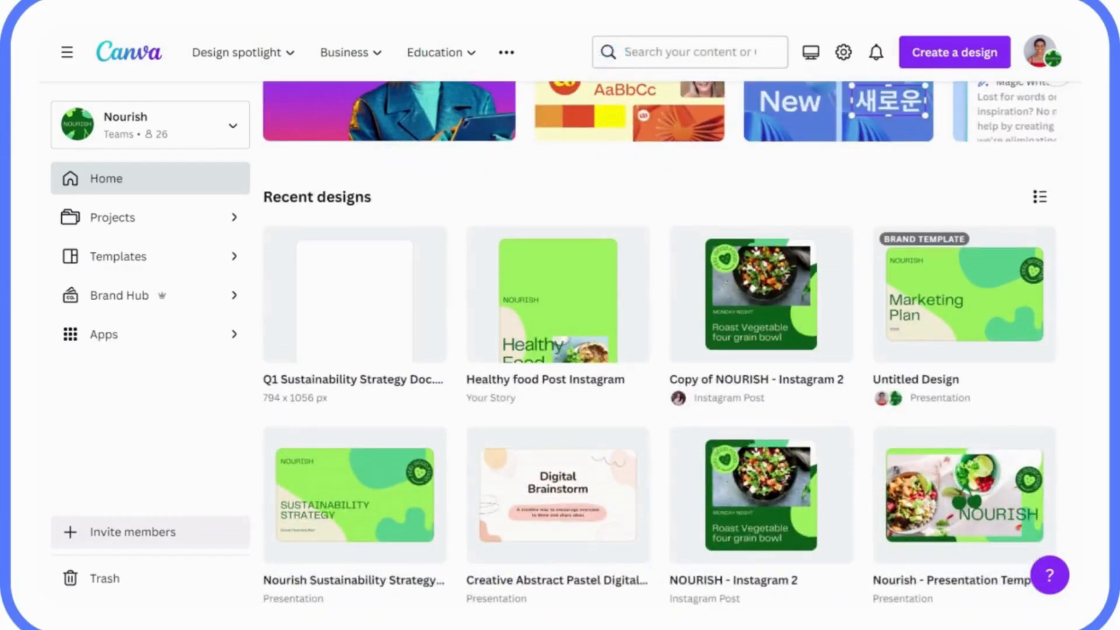
Step: Import the Q1 Sustainability Strategy Doc PDF from the computer into Canva
scroll(710, 80, up, 3)
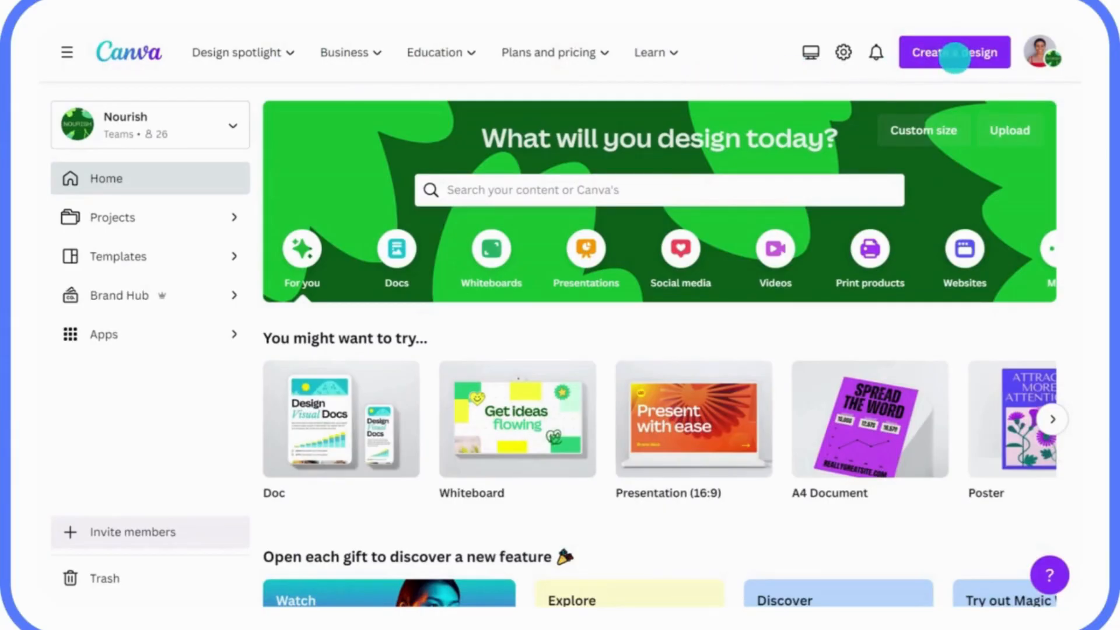
click(944, 61)
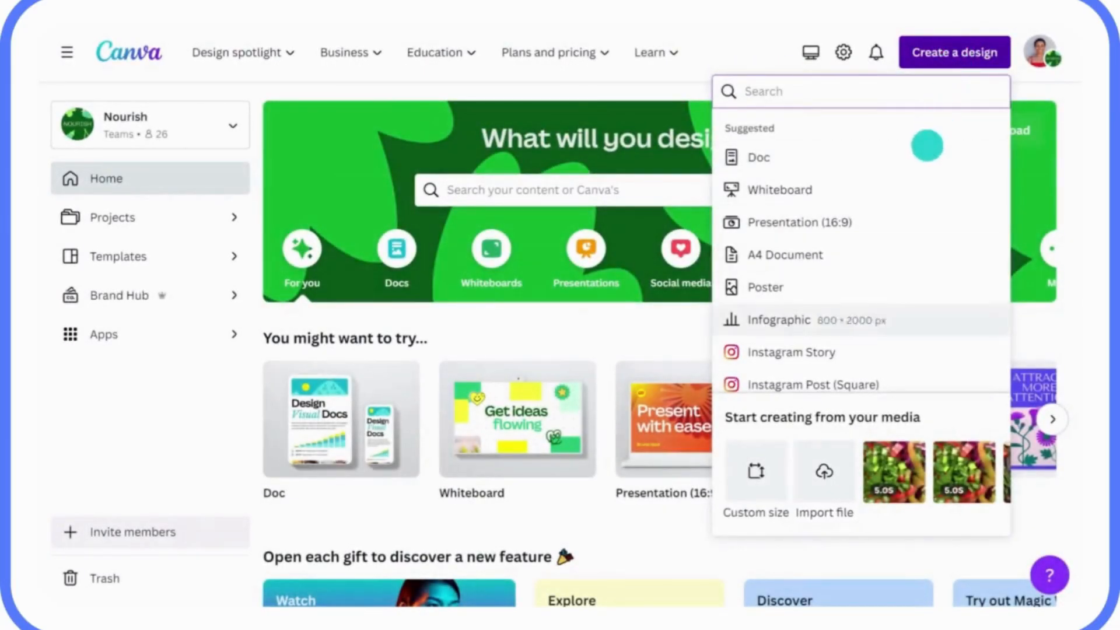
click(824, 461)
click(377, 167)
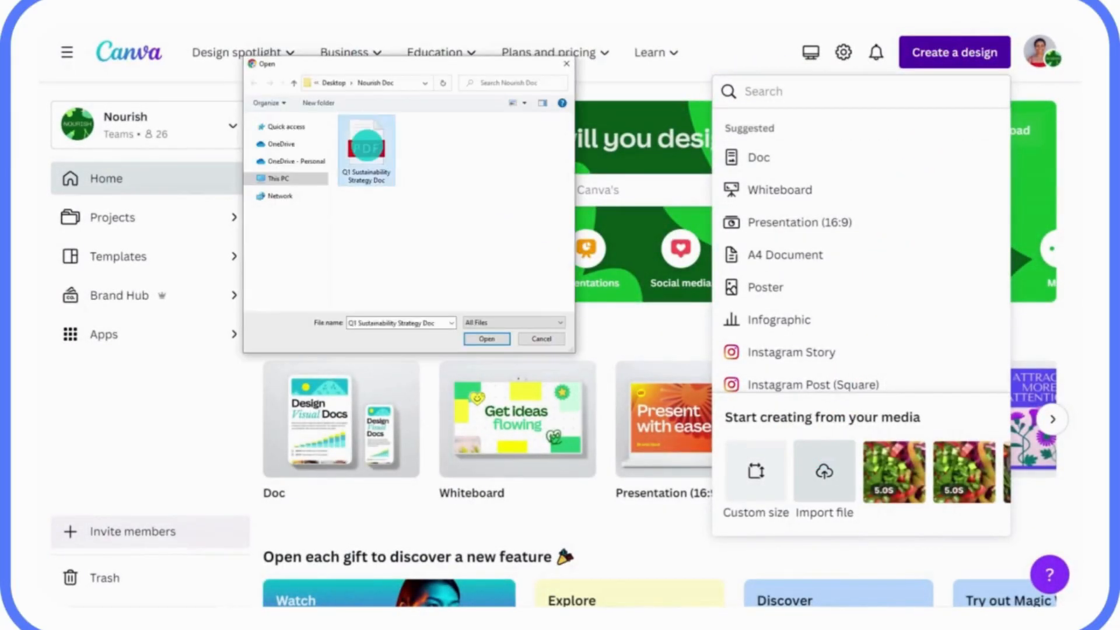
click(479, 339)
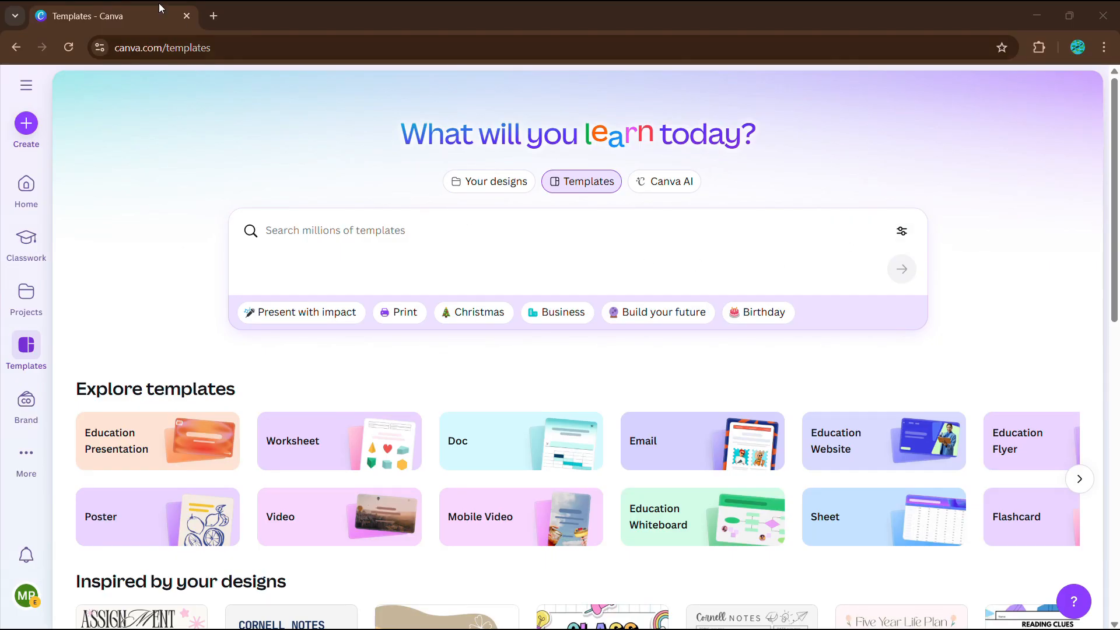
Step: Create a blank Instagram Post (4:5) and place the uploaded face-covering portrait on its page
click(23, 125)
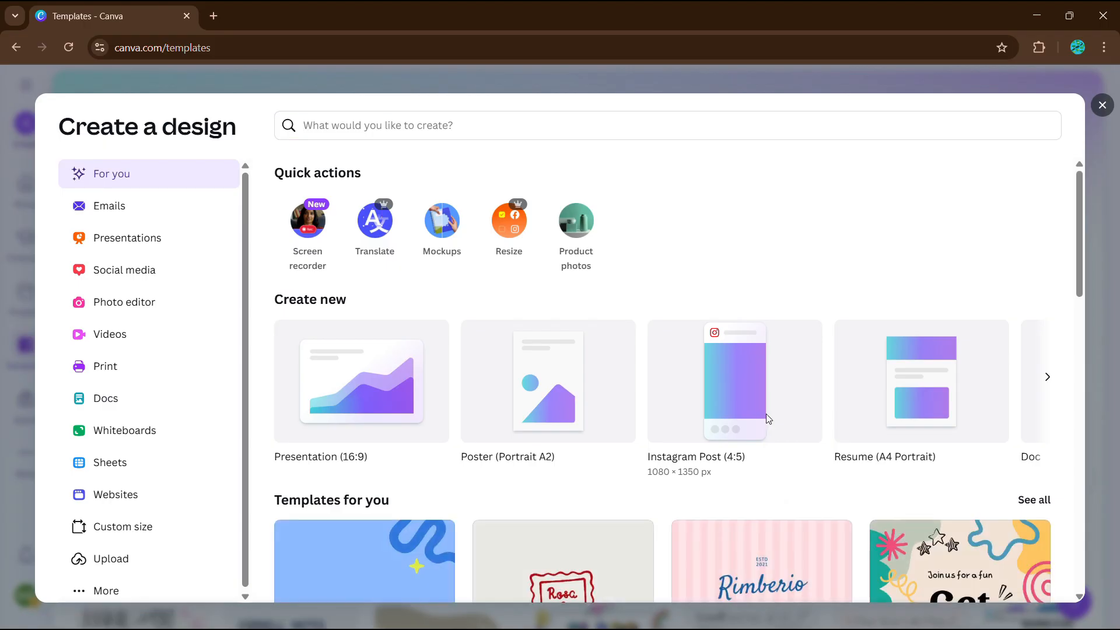
click(765, 415)
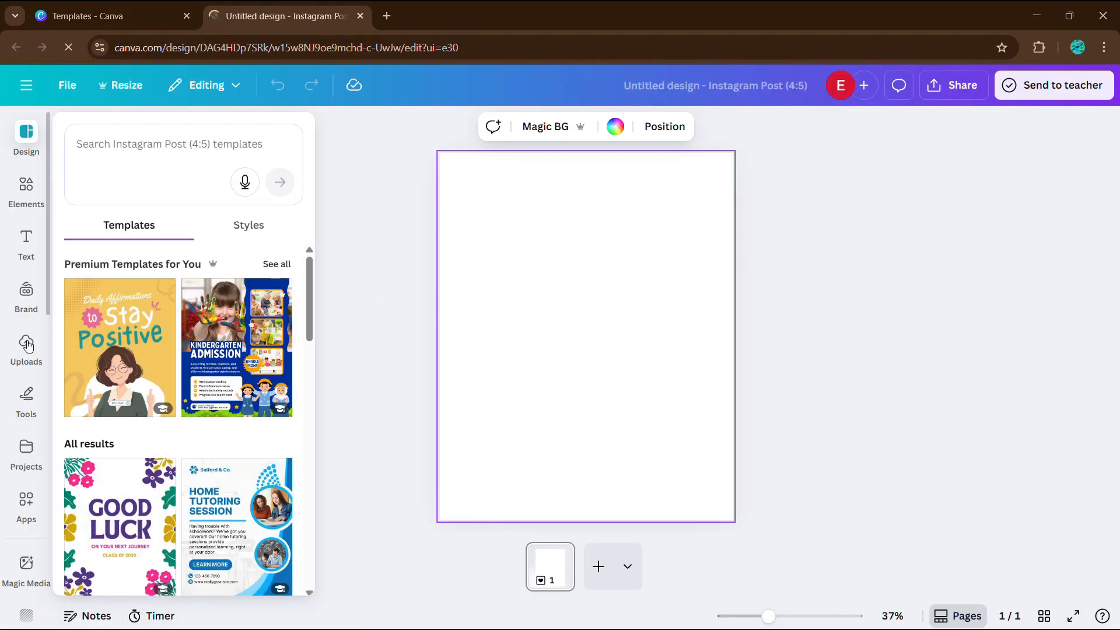
click(27, 345)
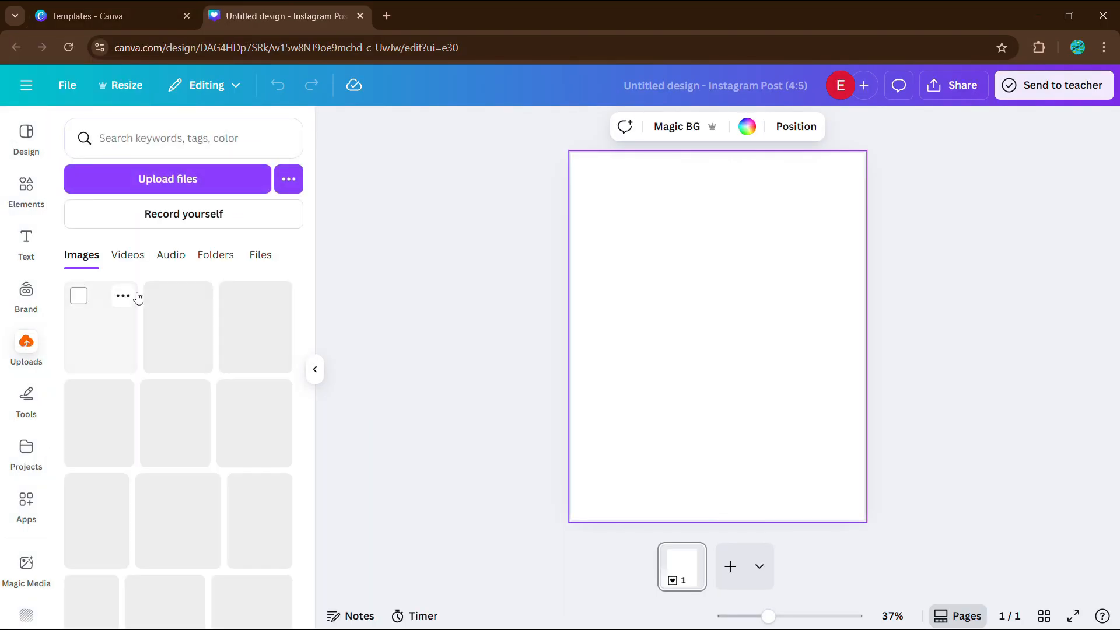
scroll(134, 326, down, 2)
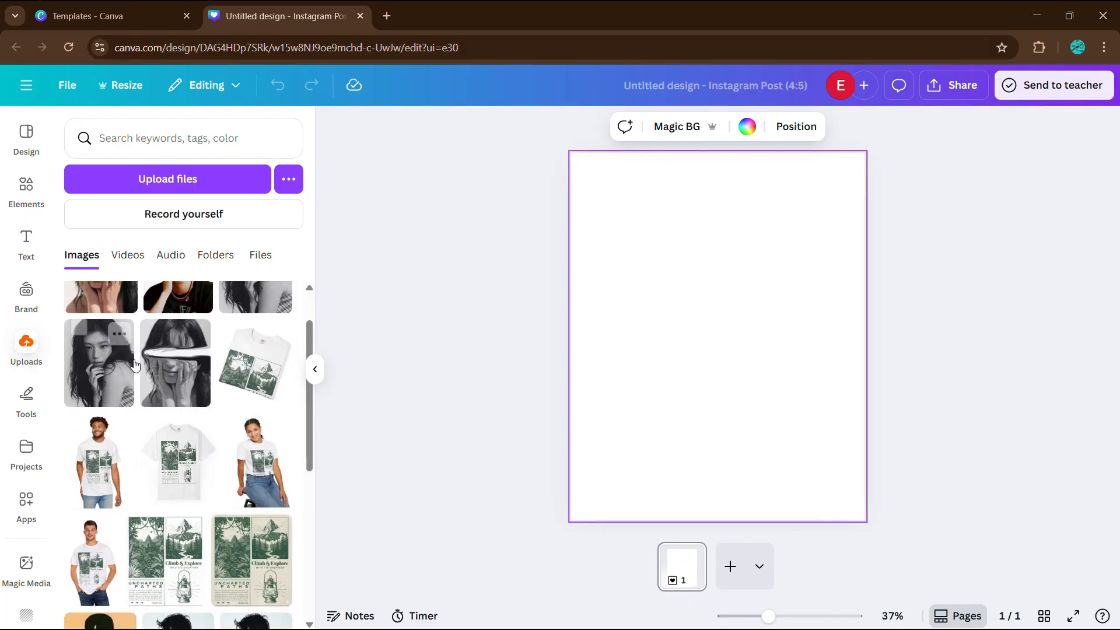
drag(193, 391, 686, 342)
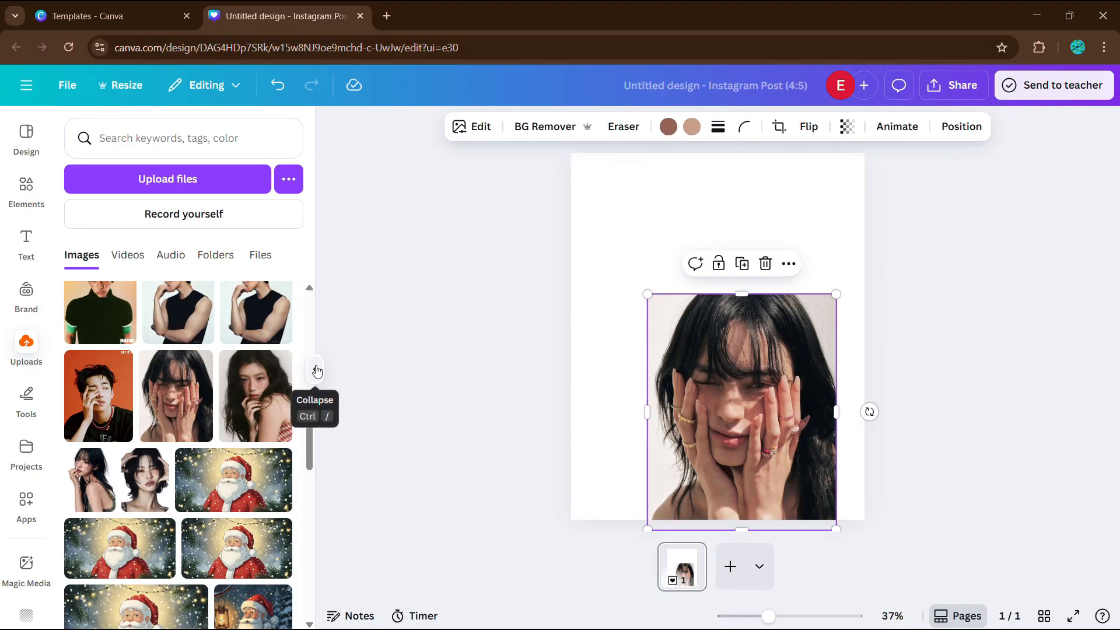
Step: Move and enlarge the portrait photo so it fills the whole page
click(317, 371)
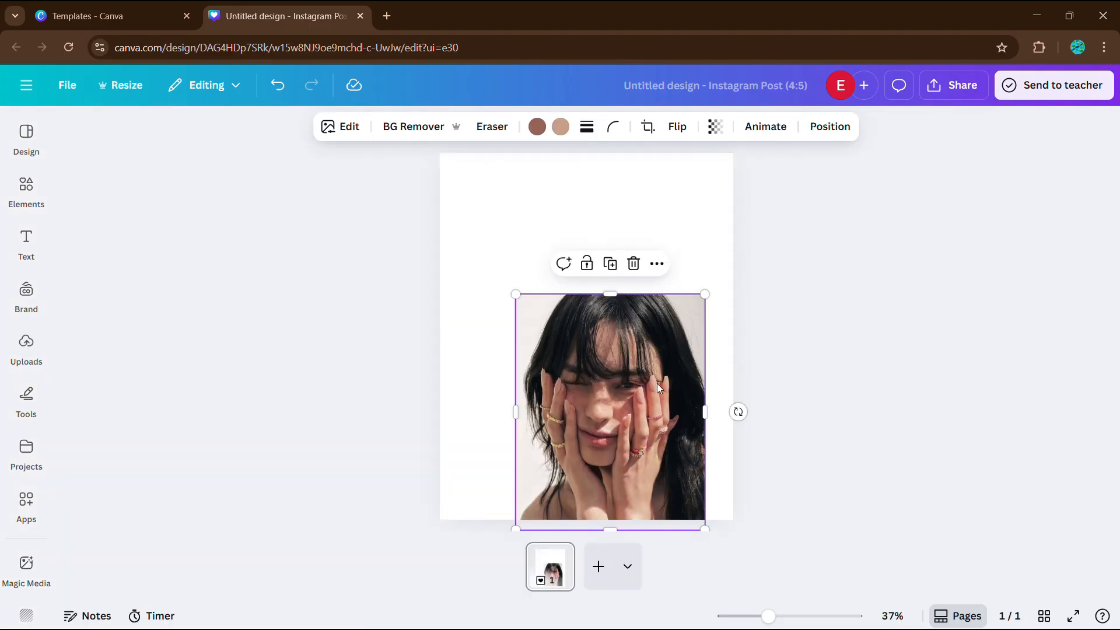
drag(657, 383, 580, 247)
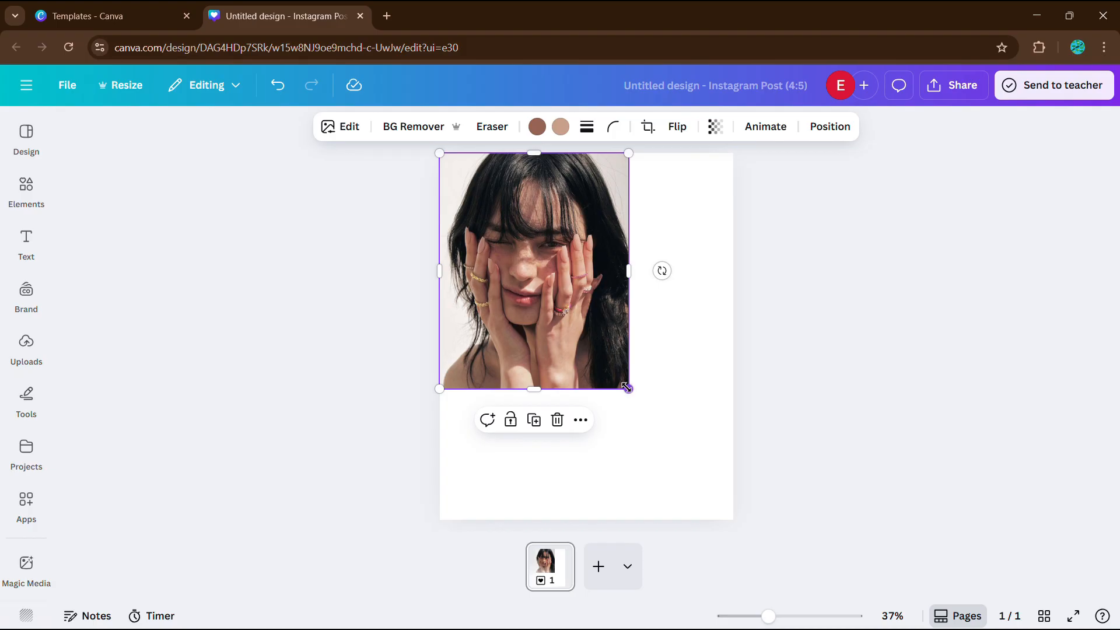
drag(626, 388, 733, 520)
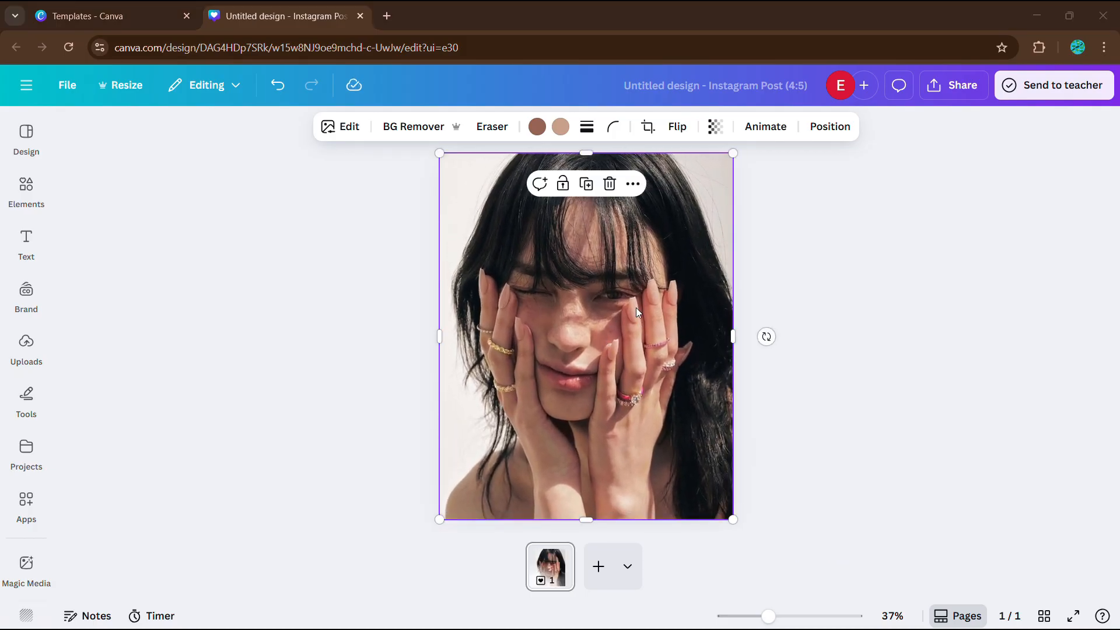
Step: Duplicate the portrait and align the copy exactly over the original
right_click(634, 257)
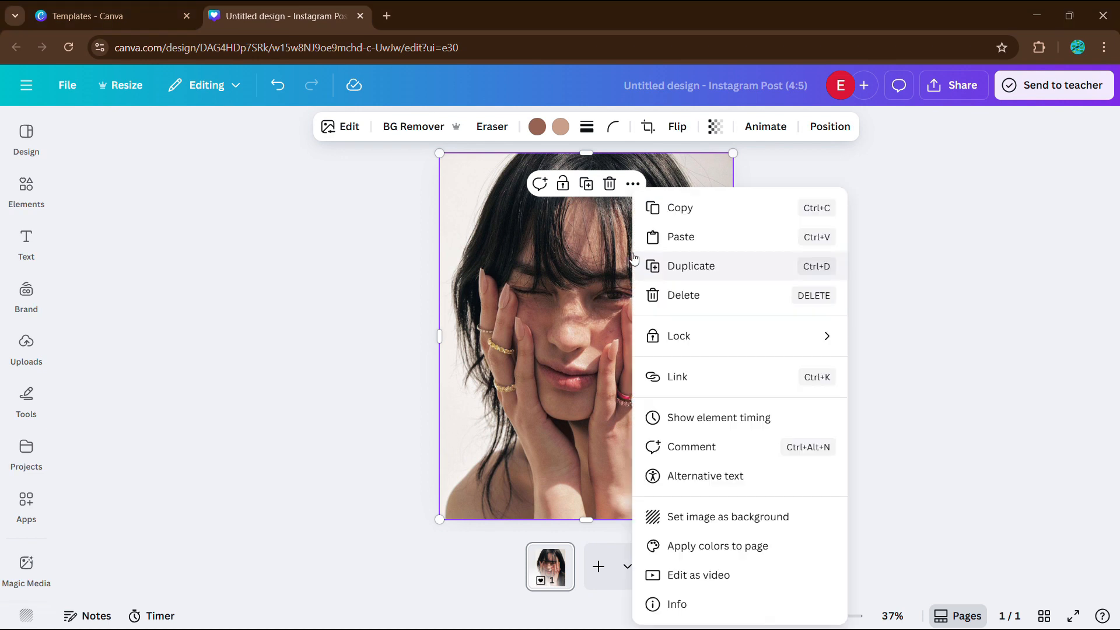
click(726, 269)
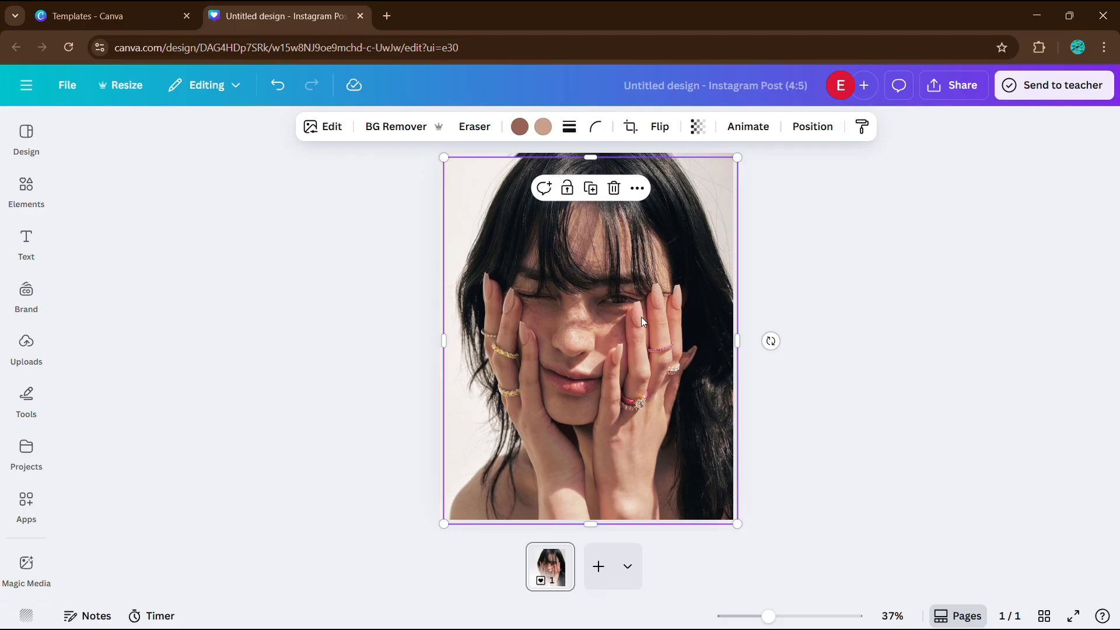
drag(639, 317, 638, 312)
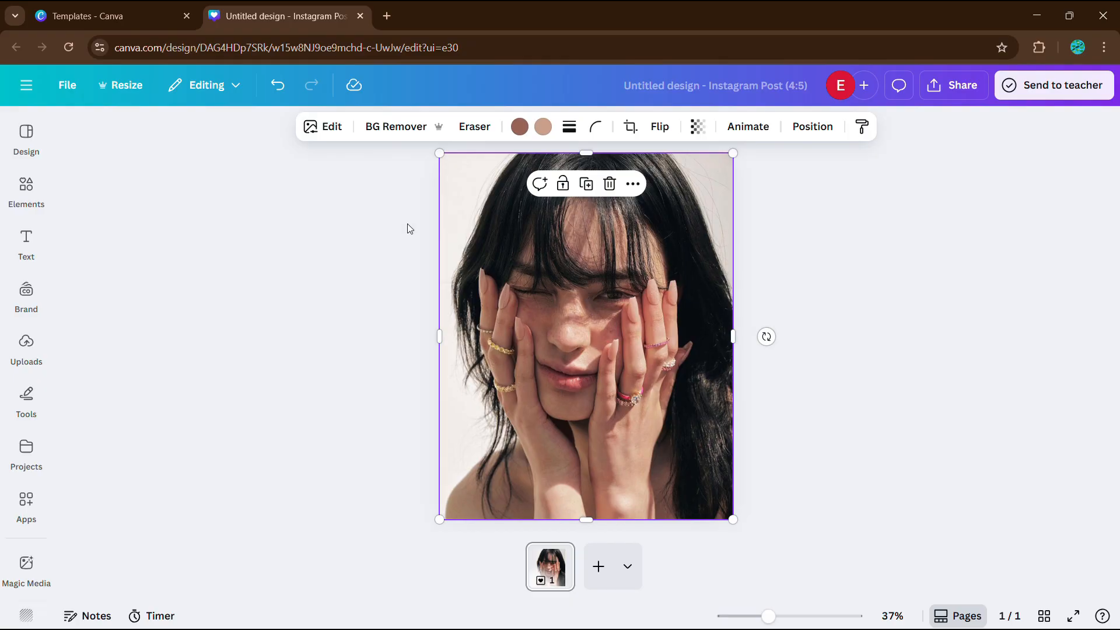
Step: Turn the top portrait copy black and white with the Mono Slate filter at full intensity
click(332, 129)
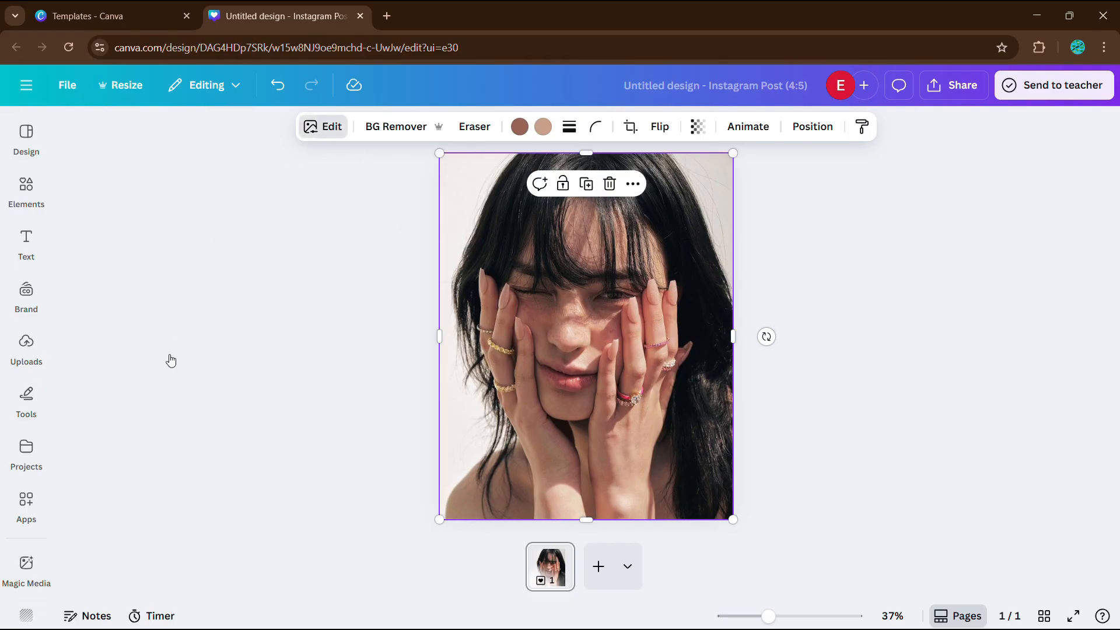
scroll(165, 379, down, 2)
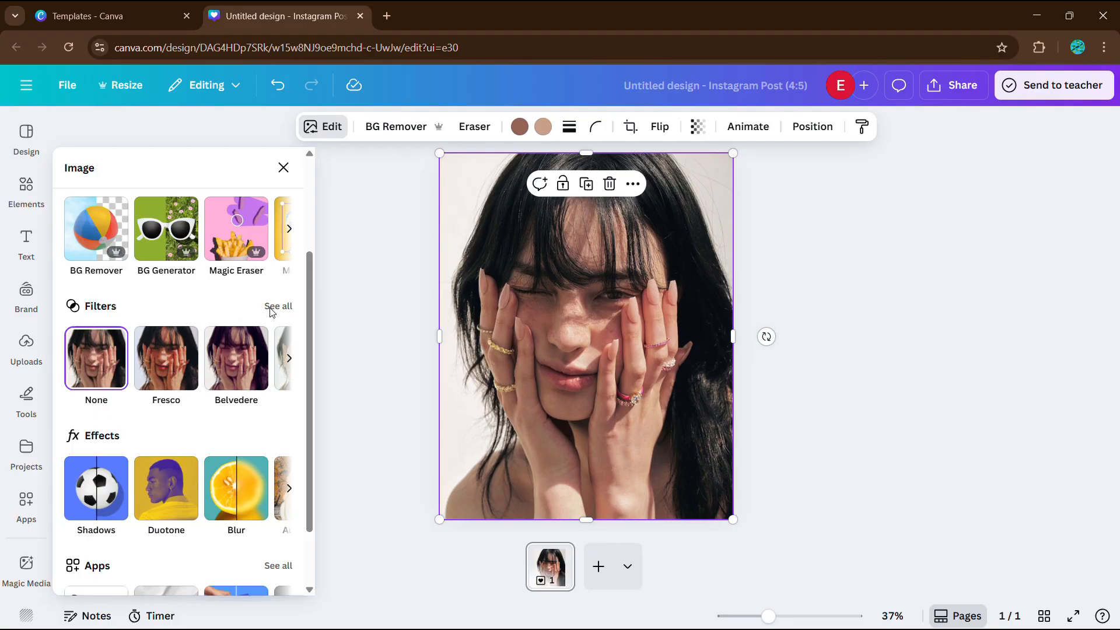
click(271, 307)
scroll(212, 408, down, 5)
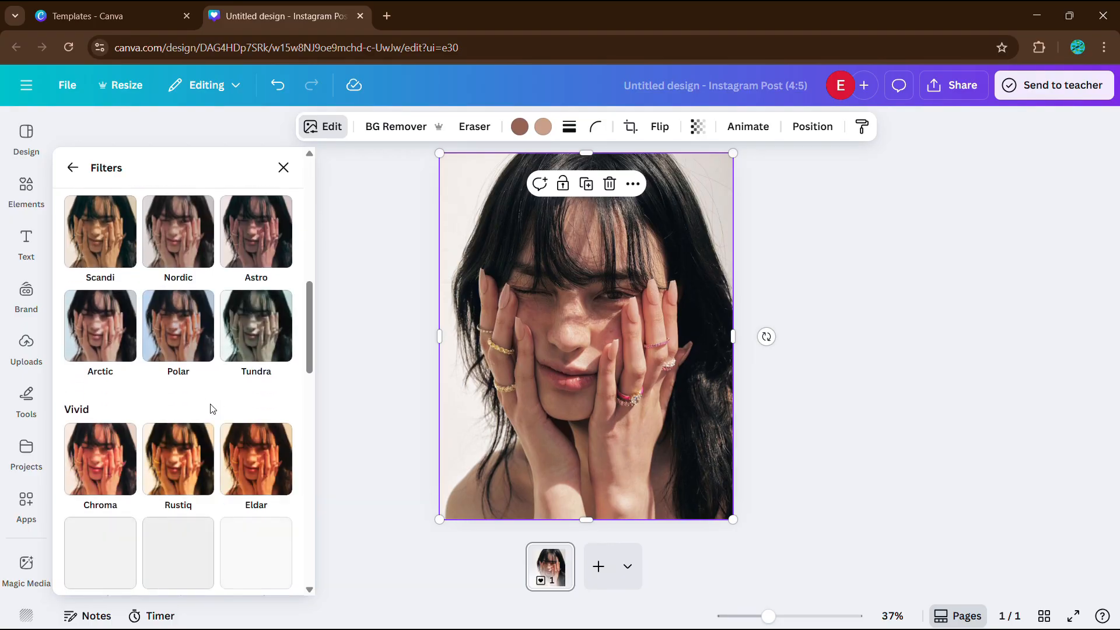
scroll(212, 408, down, 10)
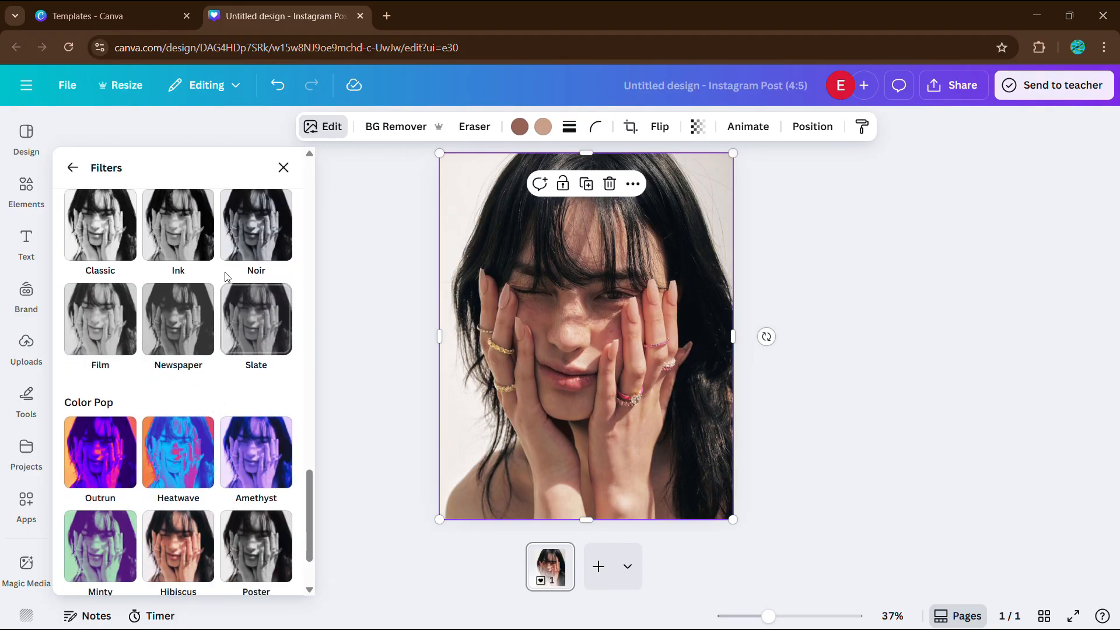
scroll(228, 277, up, 2)
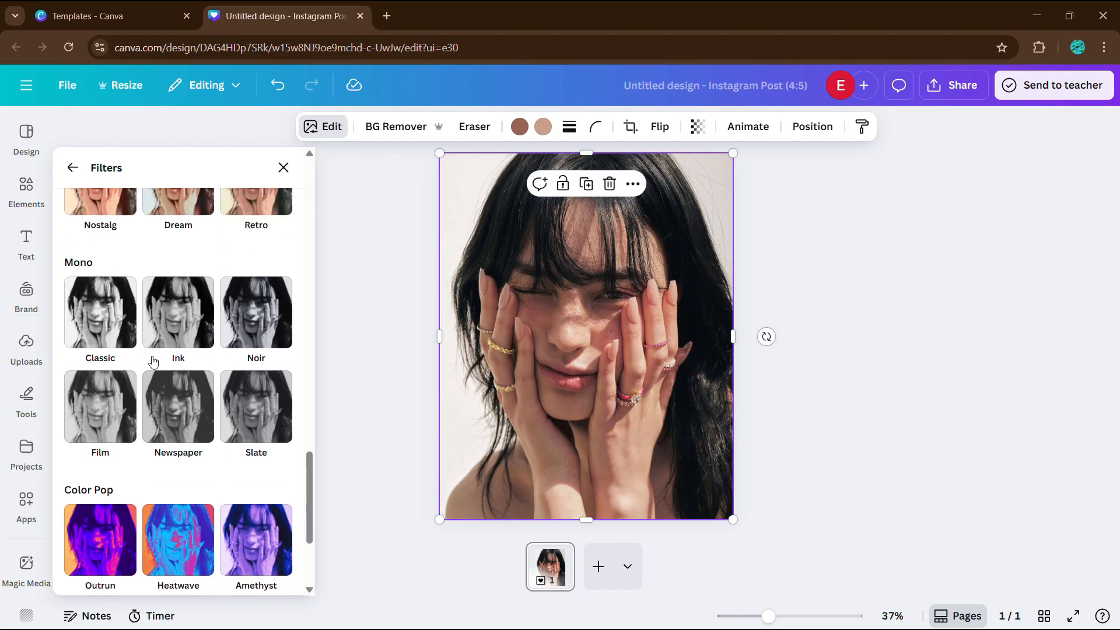
click(252, 415)
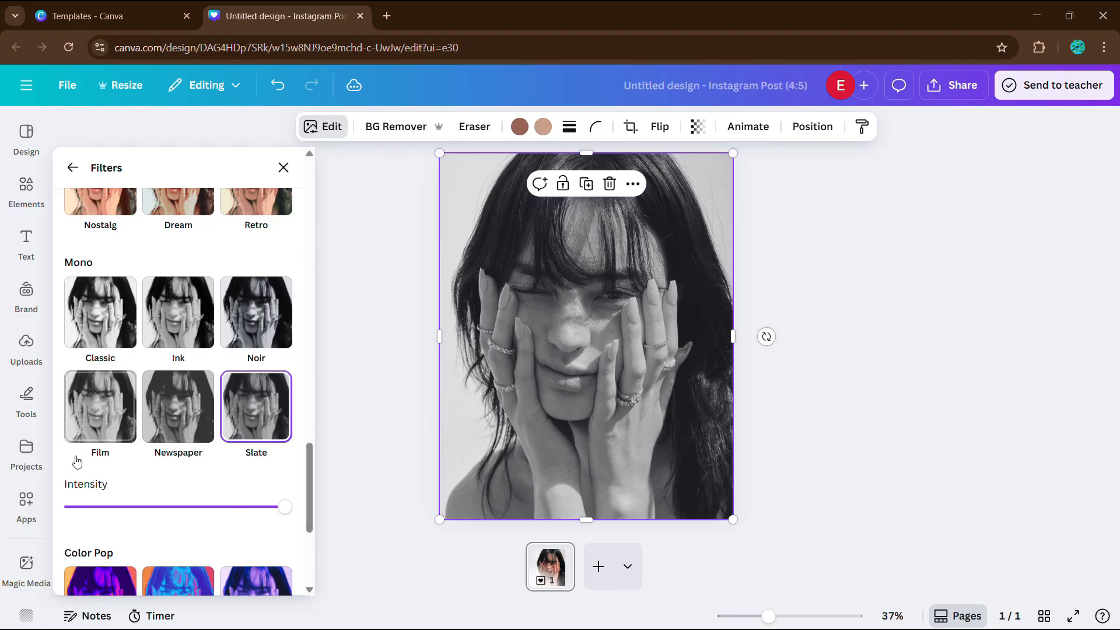
click(25, 505)
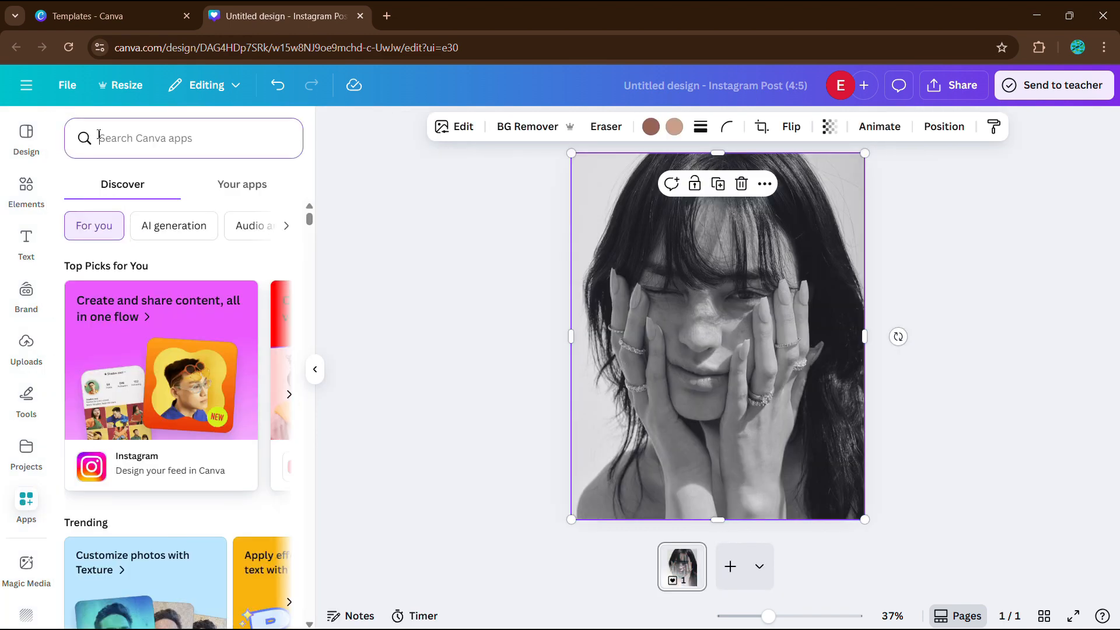
Step: Open the Warp Brush app in Warp mode with a brush size of 150
text(Warp Brush)
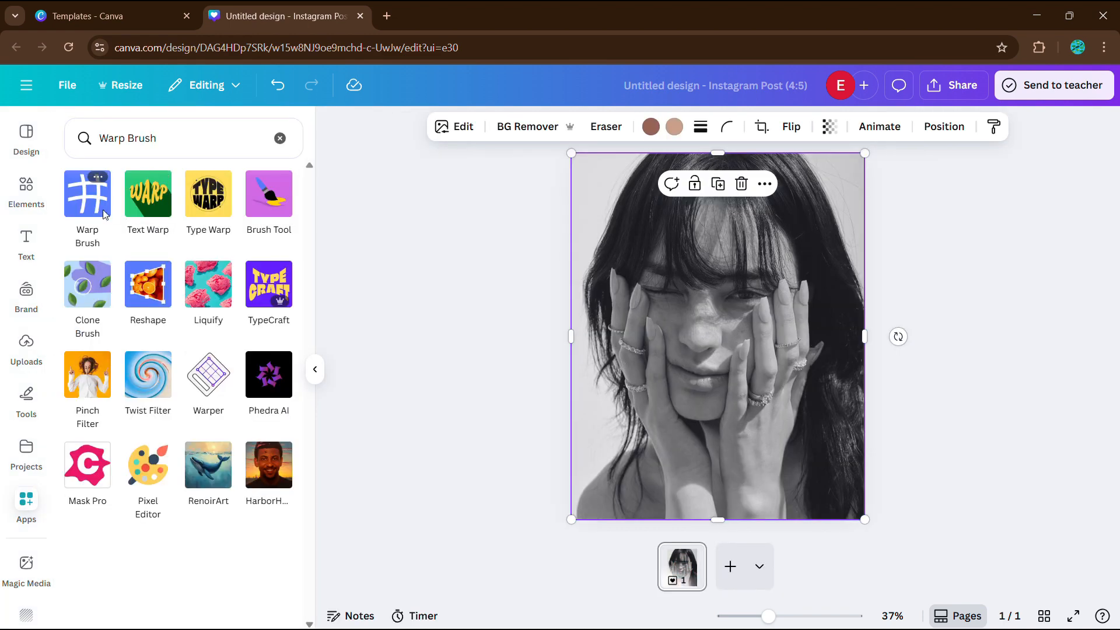
click(105, 214)
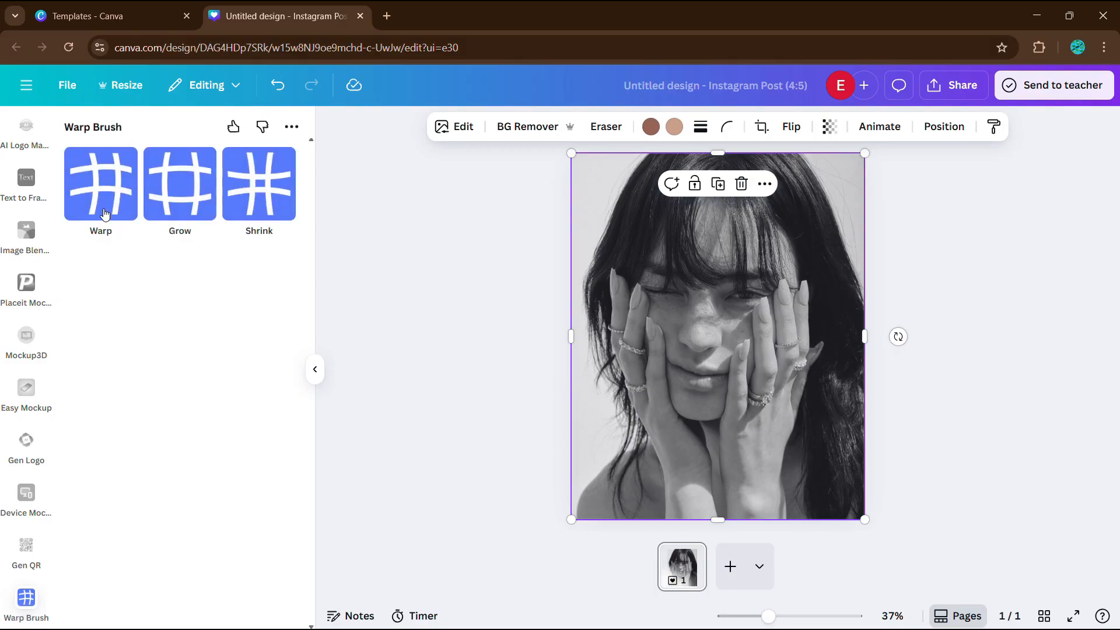
click(105, 215)
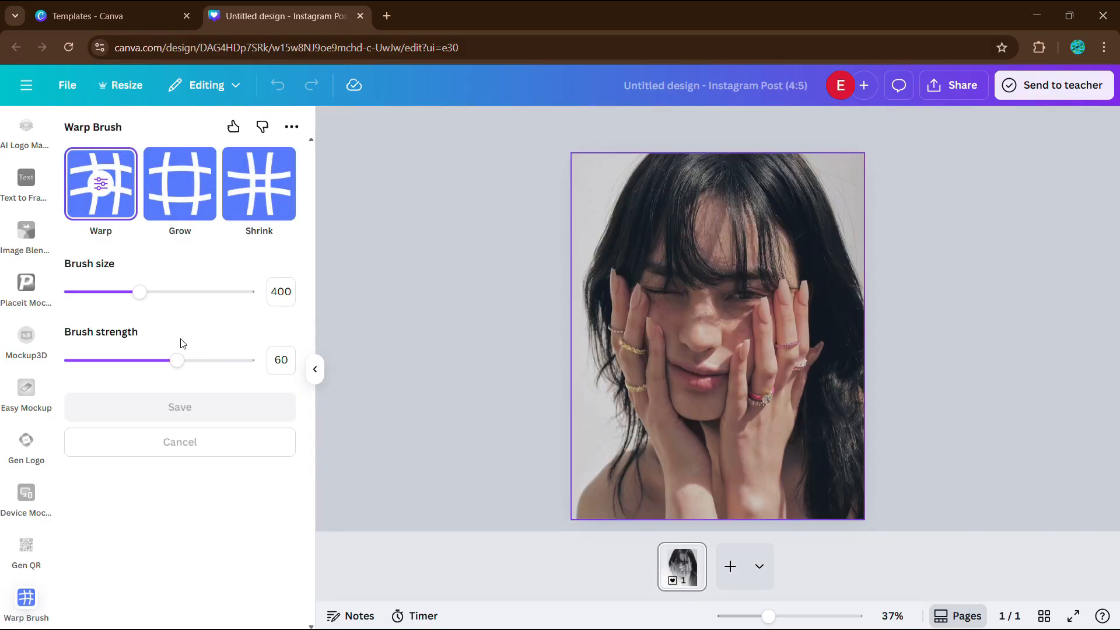
click(281, 291)
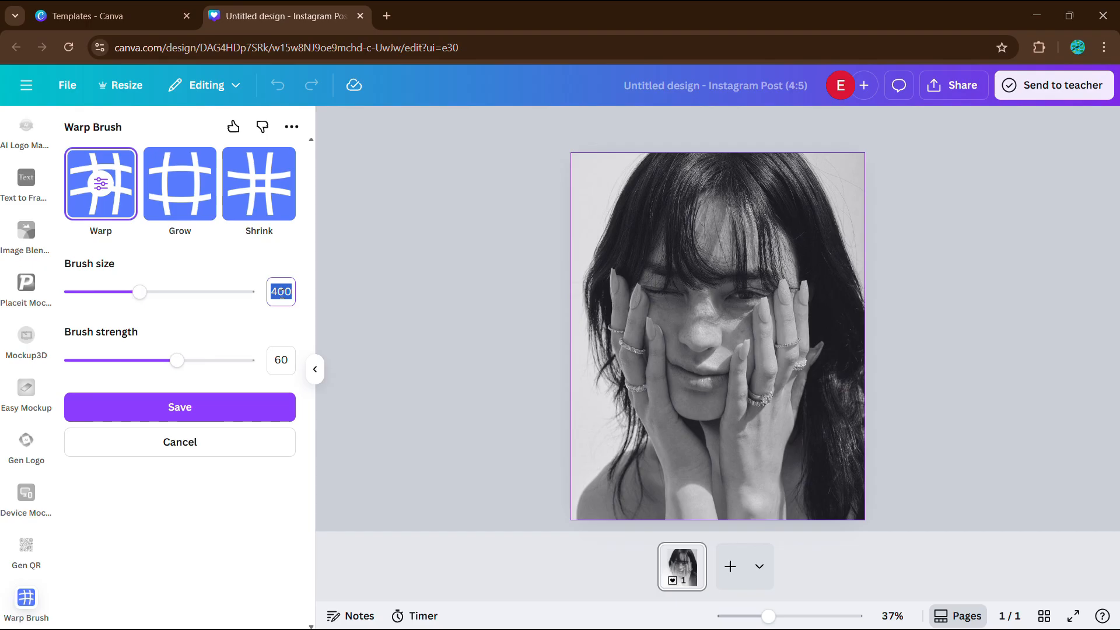
text(150)
key(Return)
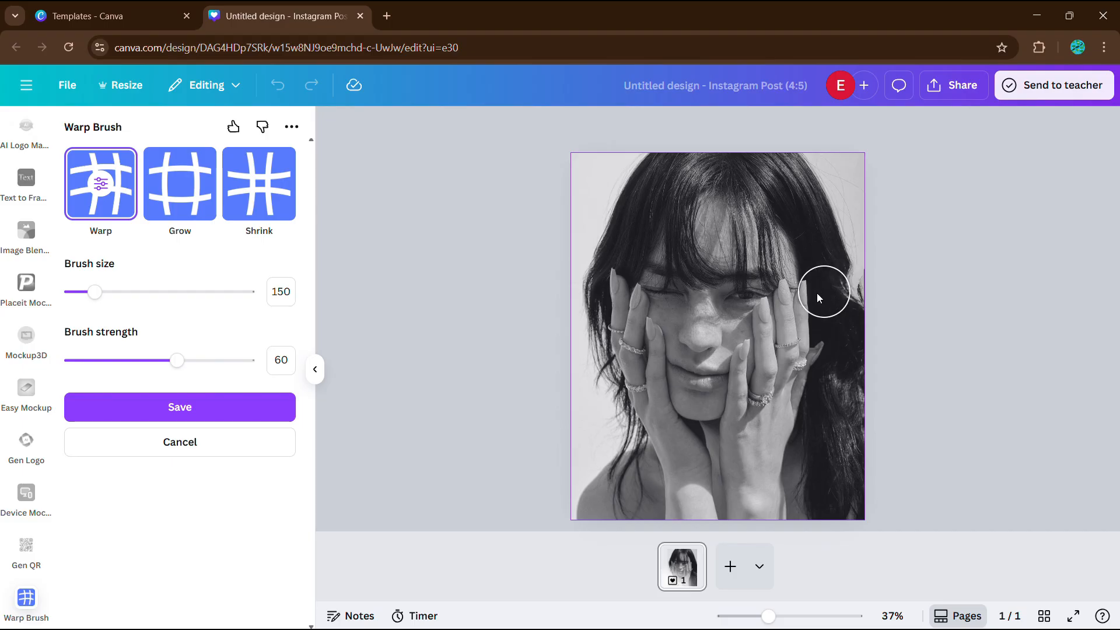
Step: Smear the hair from the right edge in horizontal streaks across the eyes
drag(845, 293, 667, 296)
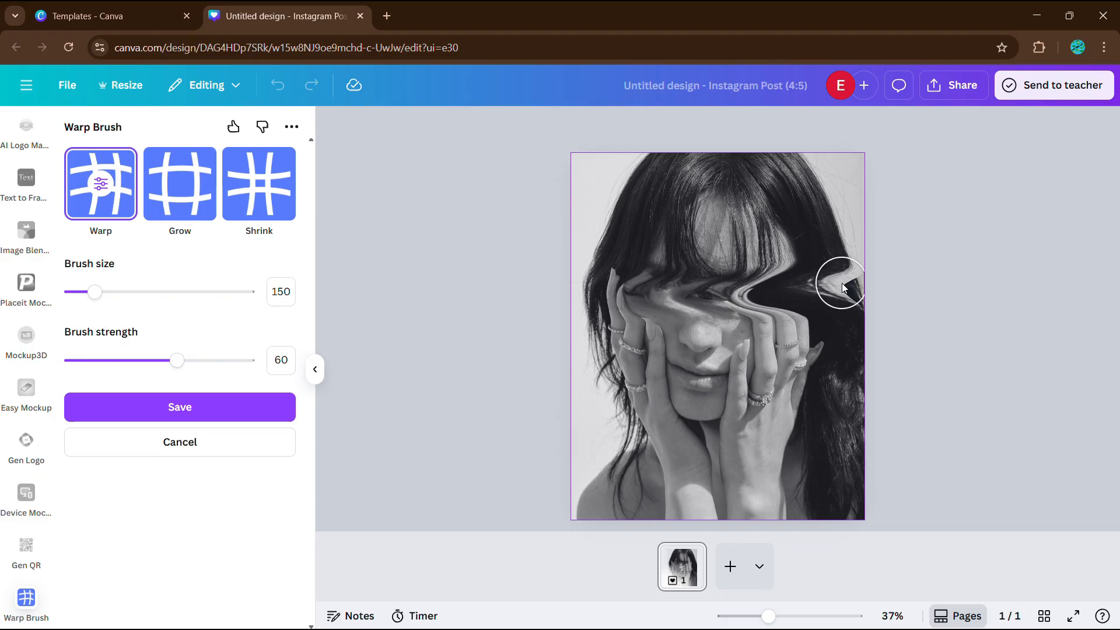
drag(746, 296, 697, 294)
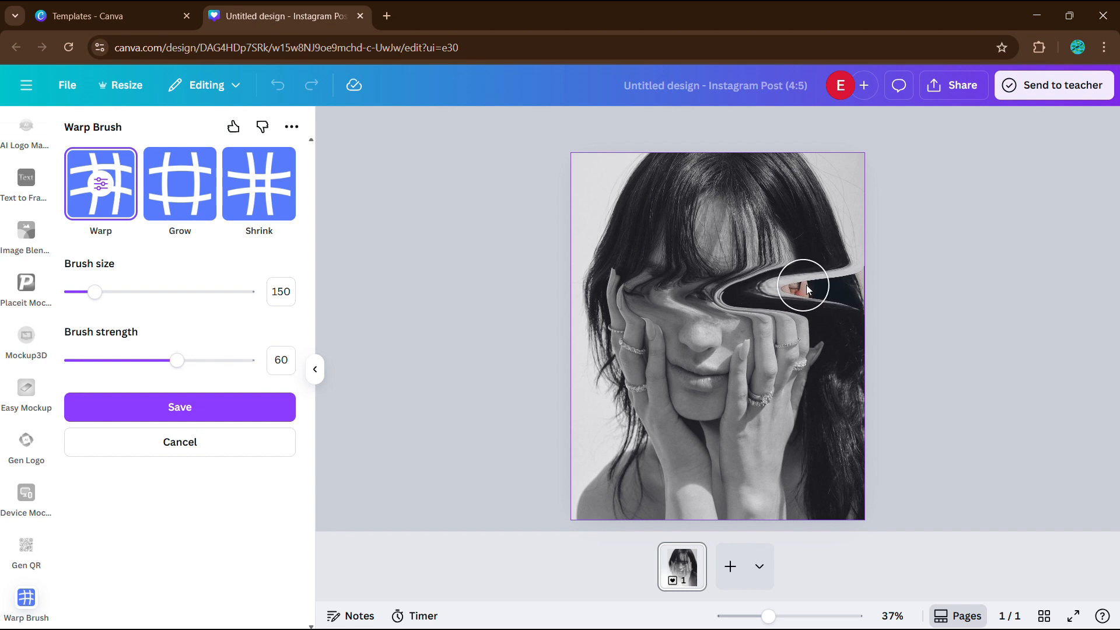
drag(803, 285, 689, 300)
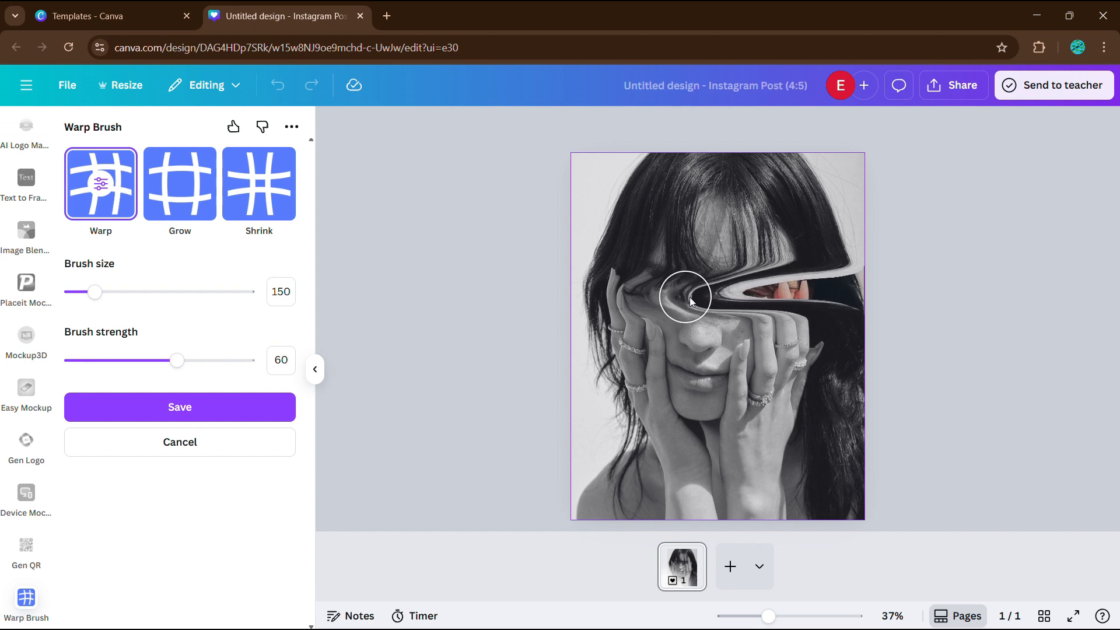
drag(786, 292, 666, 293)
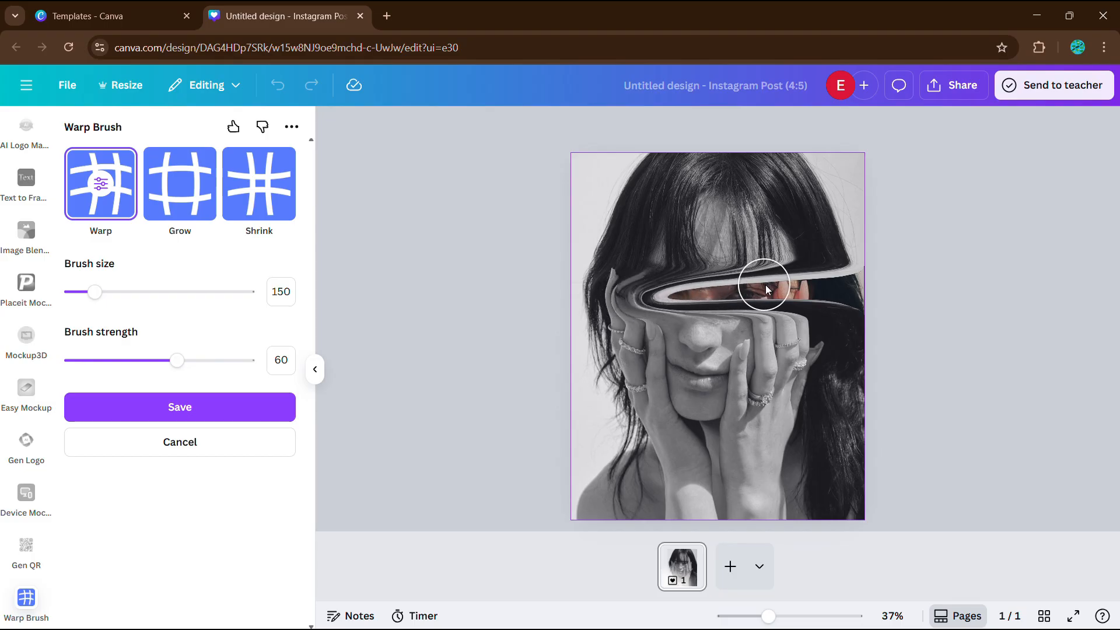
drag(765, 285, 731, 289)
mouse_move(654, 294)
mouse_down()
mouse_move(610, 297)
mouse_move(755, 282)
mouse_move(615, 289)
mouse_up()
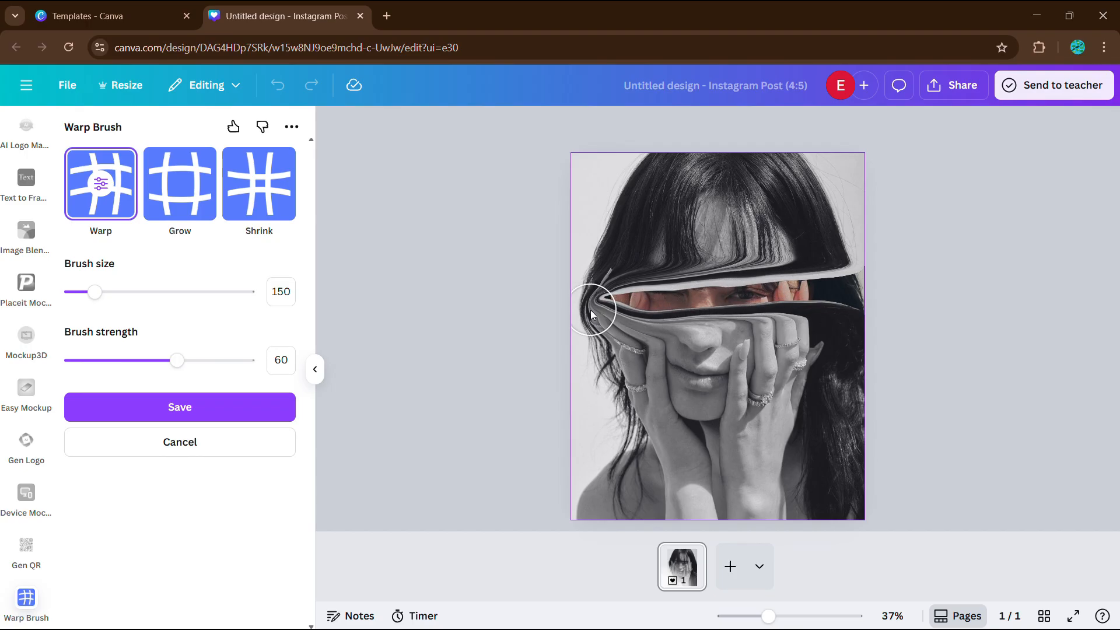
Step: Reshape the bands near the eye, smear the lower face leftward, and save the warp
mouse_move(590, 310)
mouse_down()
mouse_move(686, 301)
mouse_move(593, 302)
mouse_move(625, 298)
mouse_move(582, 284)
mouse_move(561, 258)
mouse_up()
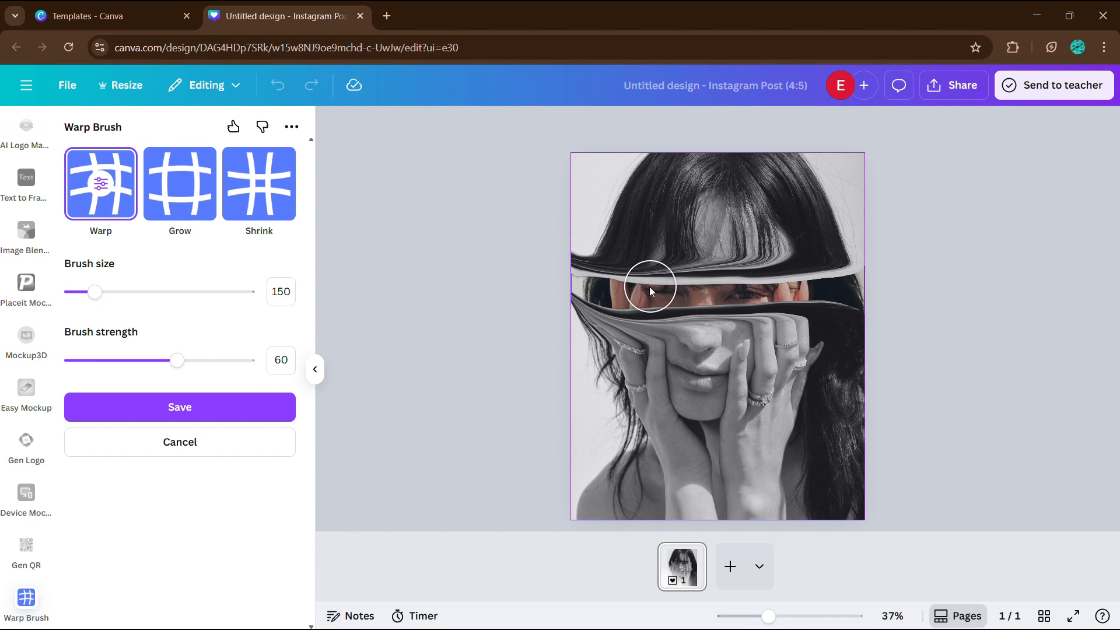
drag(638, 292, 557, 265)
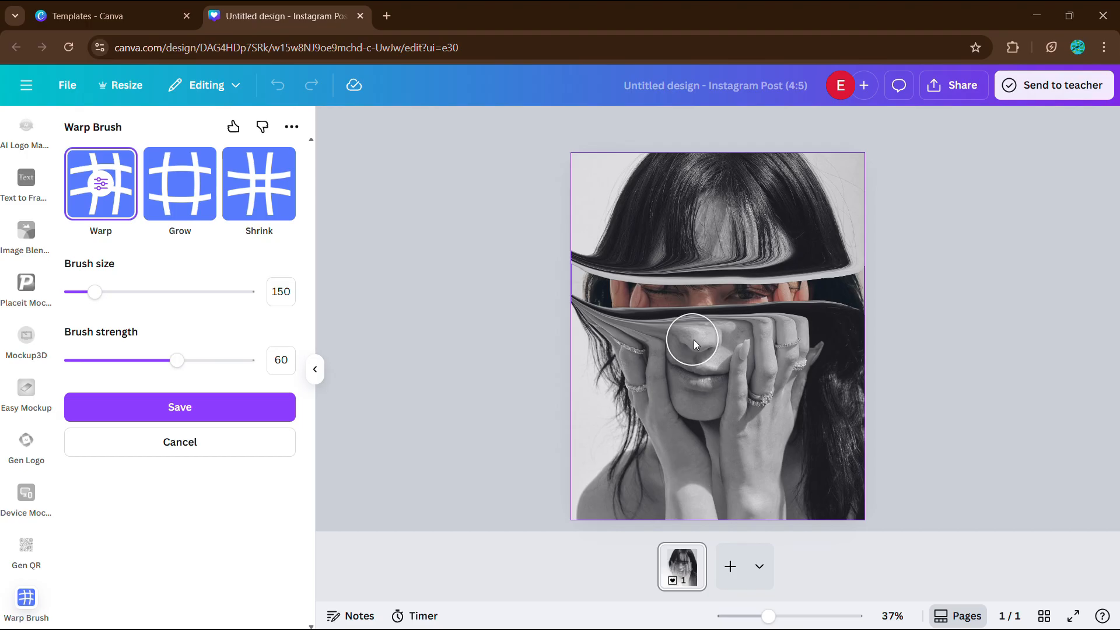
click(233, 407)
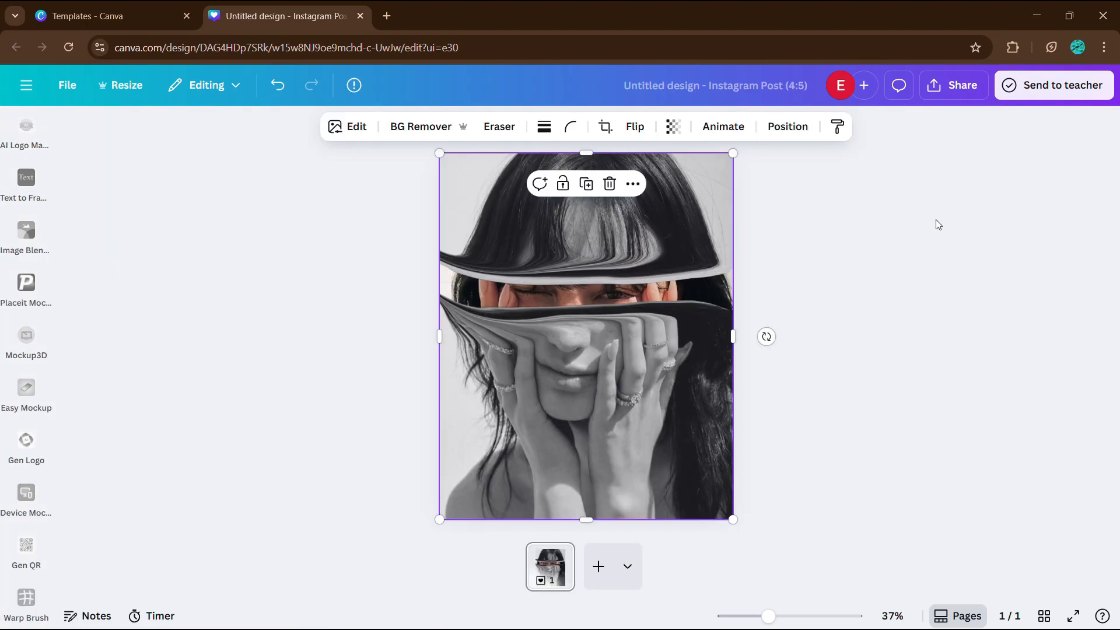
click(947, 89)
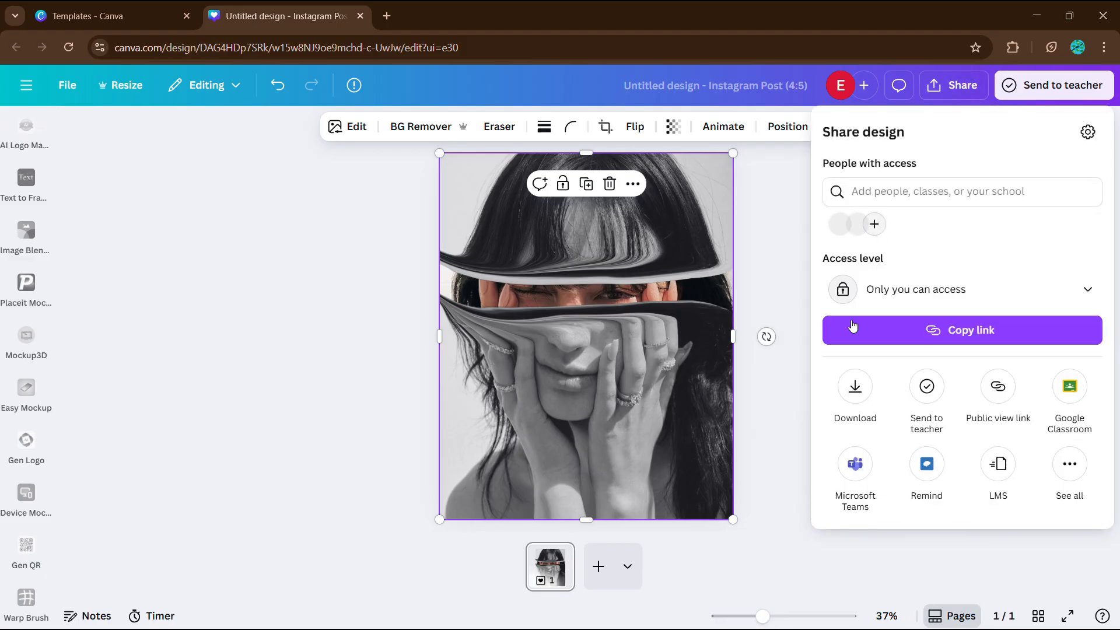
click(862, 386)
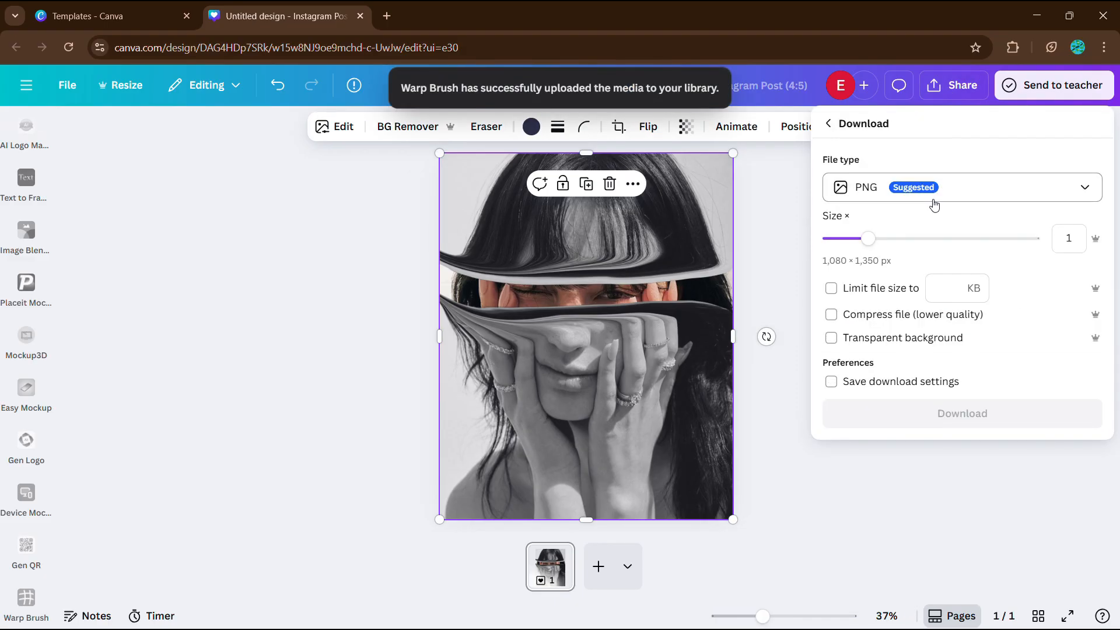
click(798, 336)
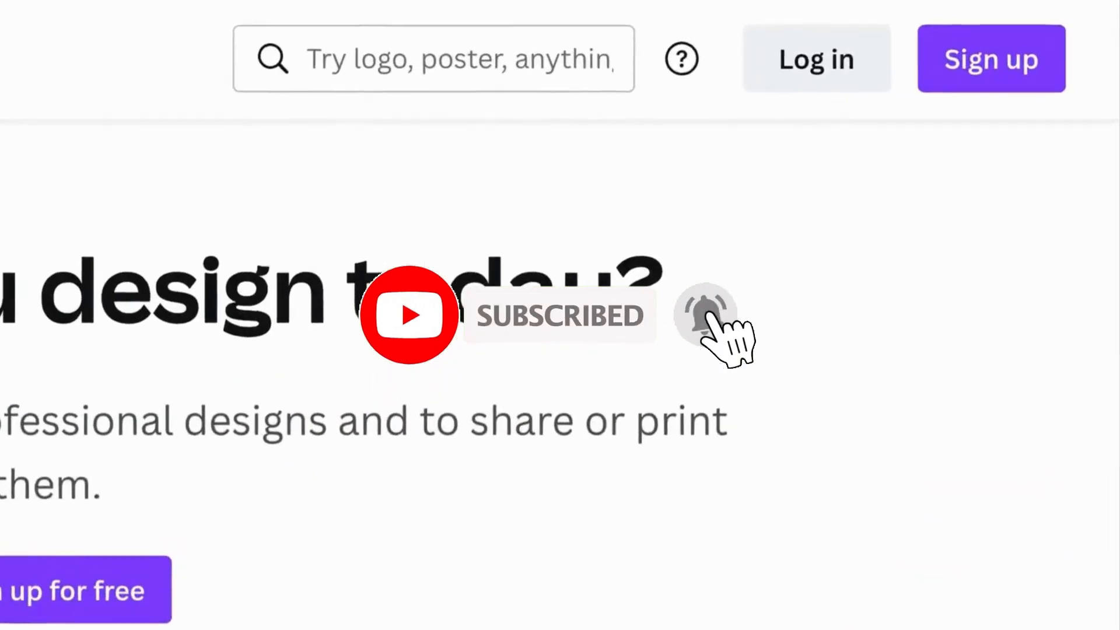
Step: Log in to Canva by continuing with a work e-mail address
click(813, 64)
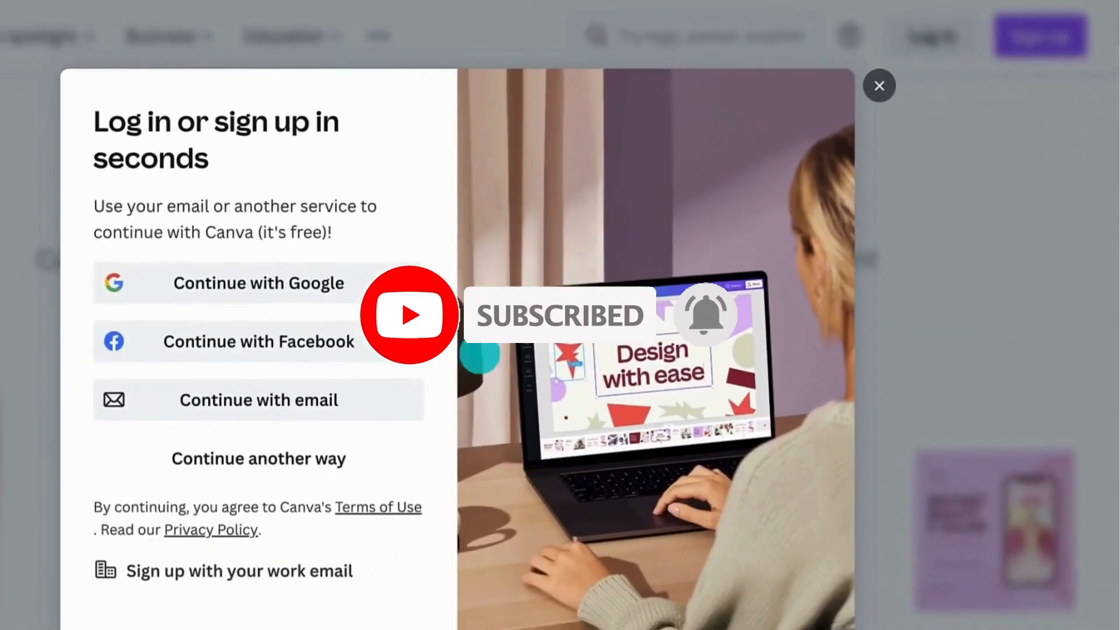
click(412, 395)
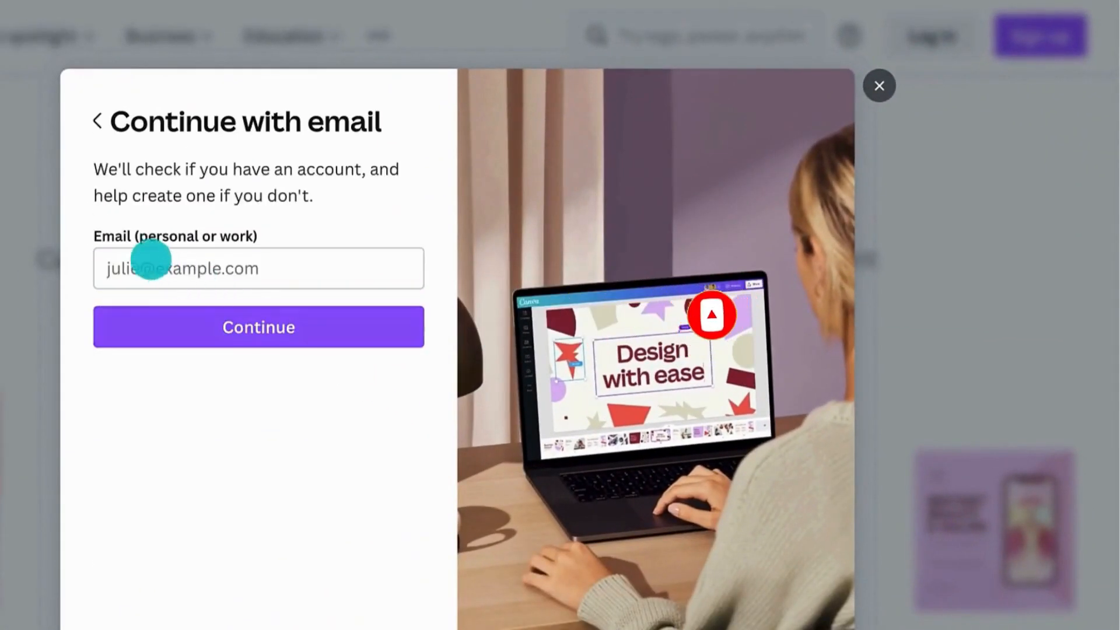
click(149, 257)
click(157, 310)
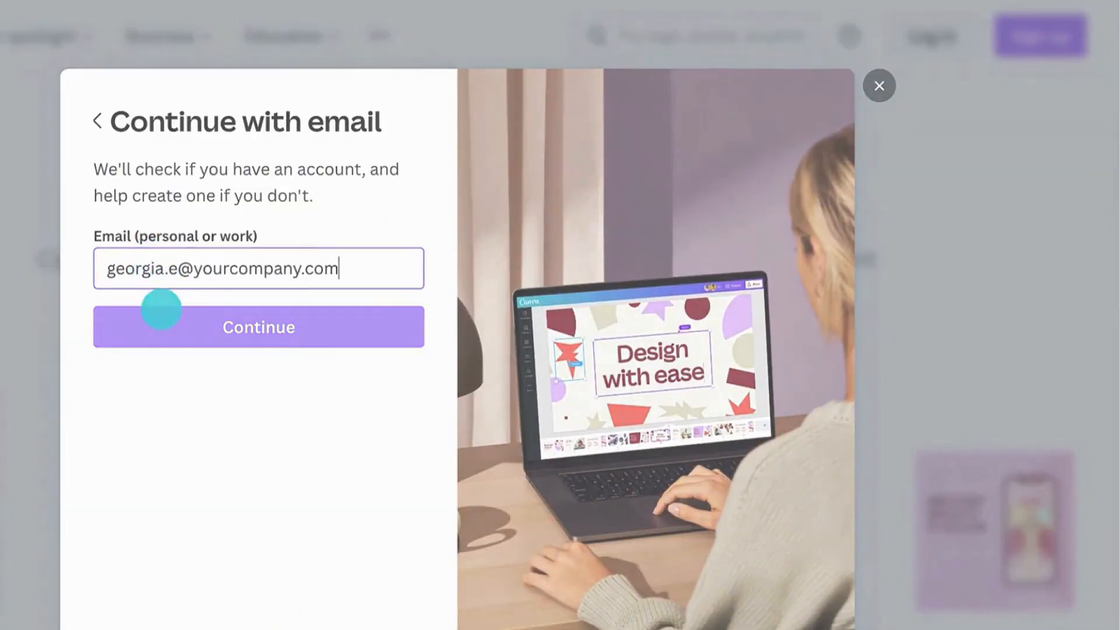